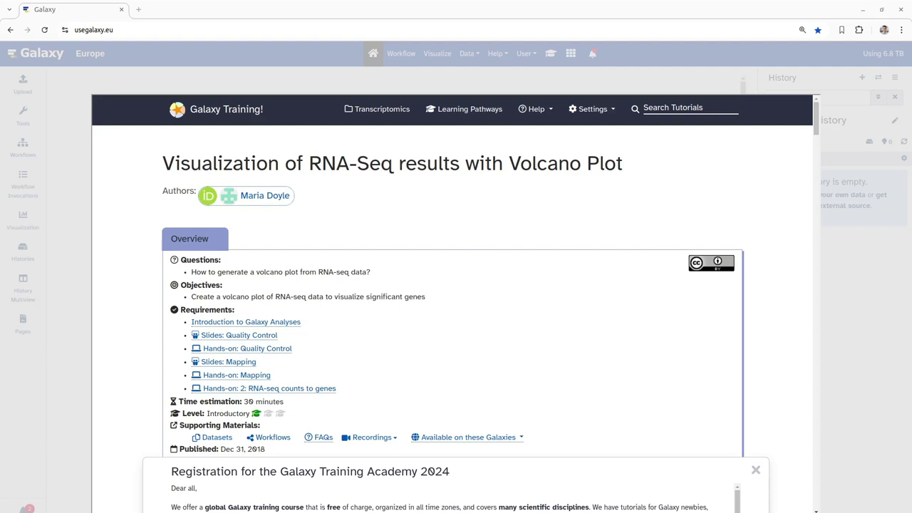
# Step: Read the volcano plot tutorial from its overview down to the data upload instructions, and close it
pyautogui.scroll(-5, 331, 297)
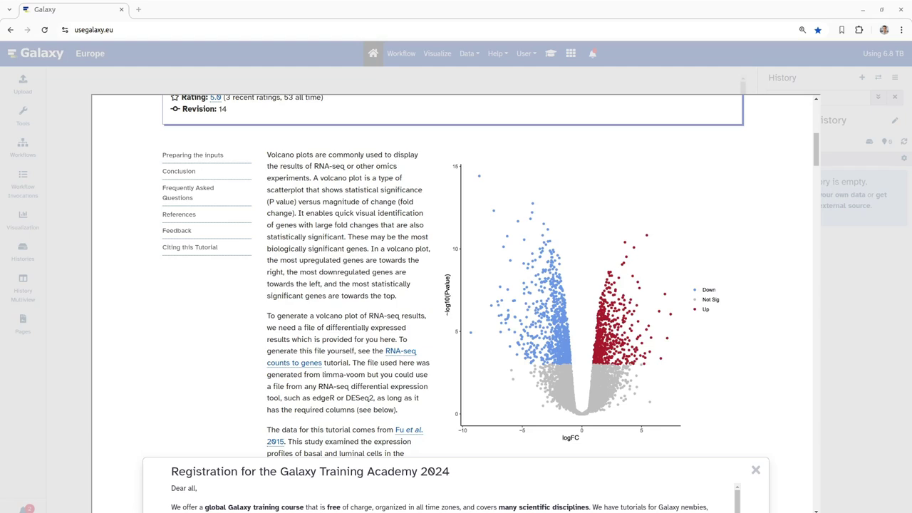
pyautogui.scroll(-6, 377, 242)
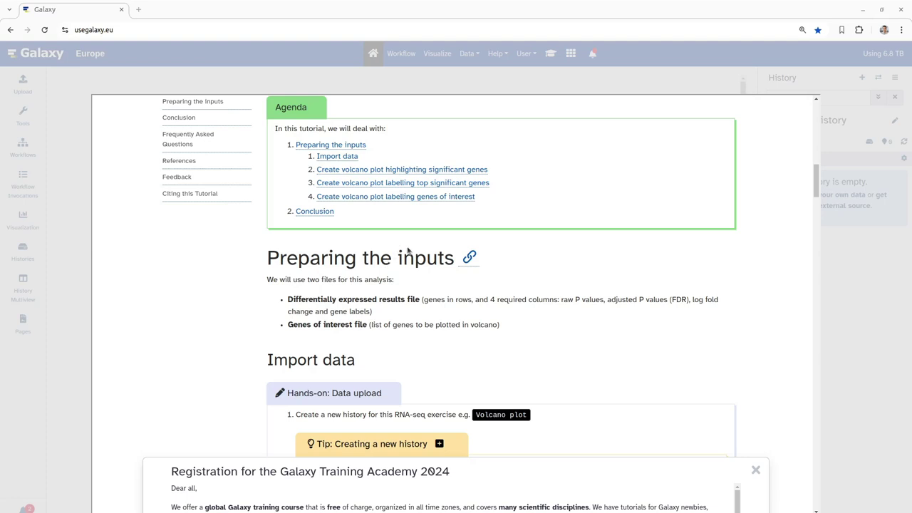
pyautogui.scroll(-2, 438, 490)
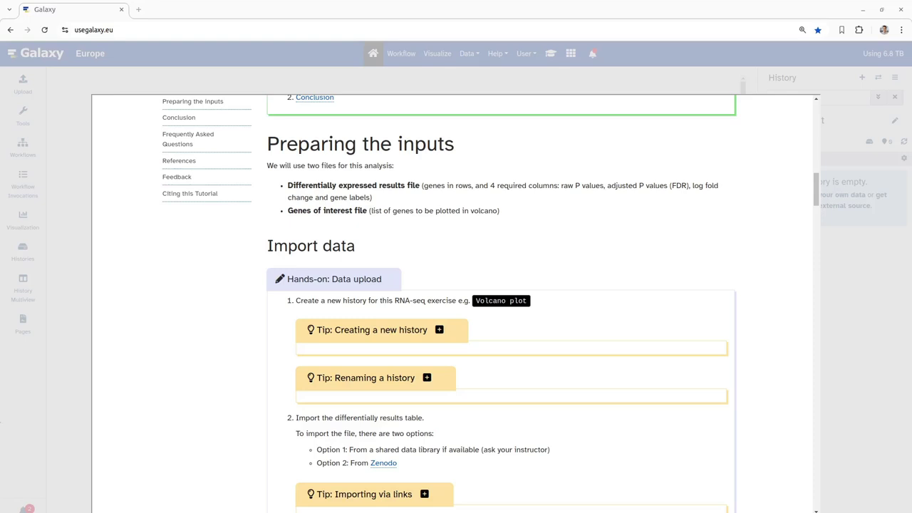
pyautogui.moveTo(2, 422)
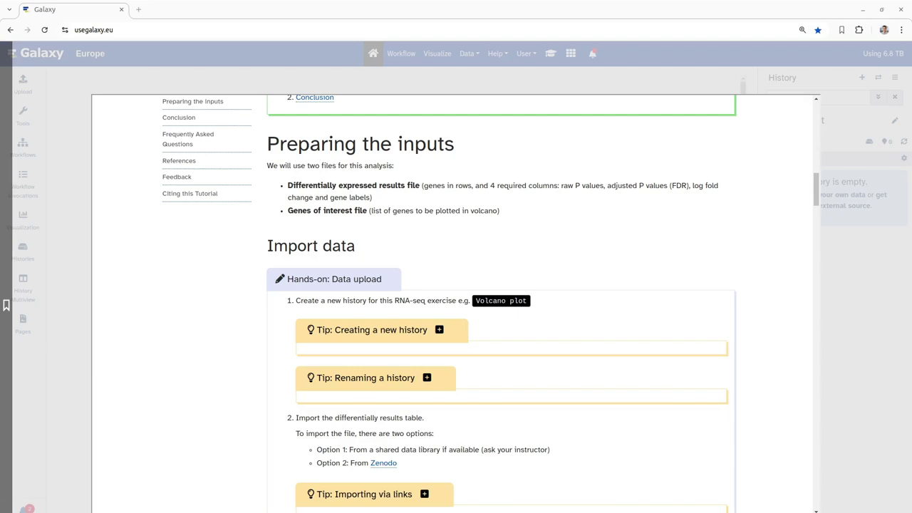
pyautogui.click(28, 183)
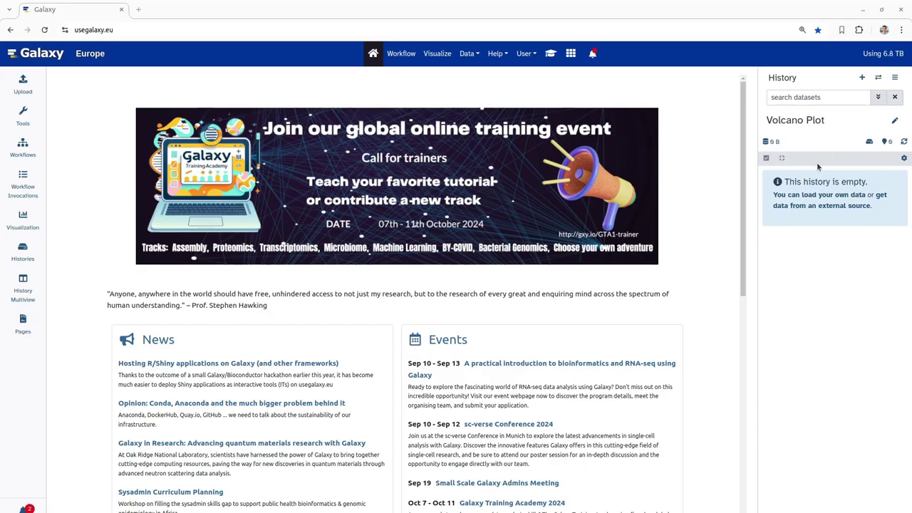
# Step: Create a new history and name it Volcano Plot
pyautogui.click(861, 77)
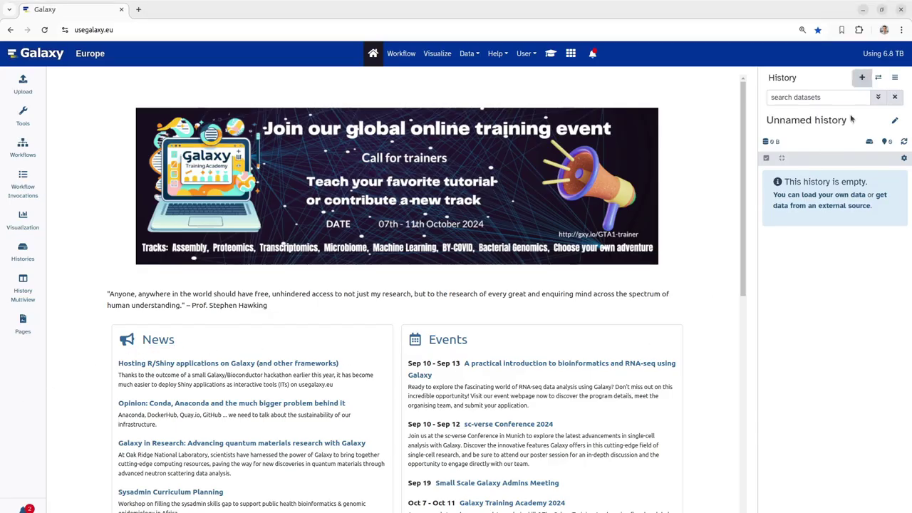
pyautogui.click(895, 122)
pyautogui.moveTo(835, 143); pyautogui.dragTo(755, 143)
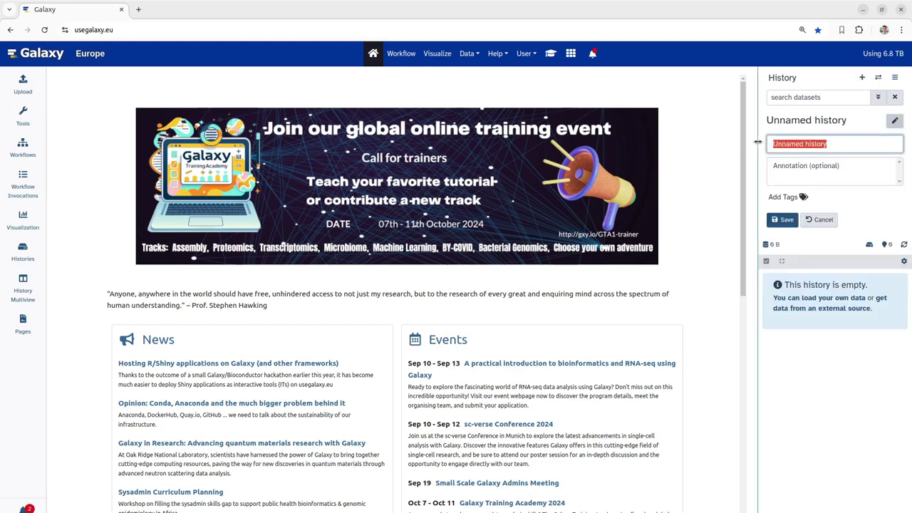
pyautogui.write('Volca')
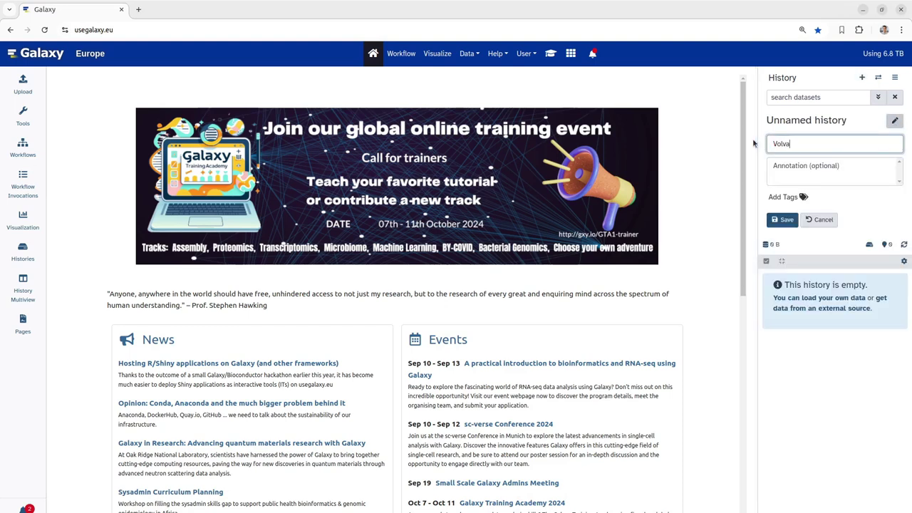
pyautogui.write('no Plot')
pyautogui.click(784, 219)
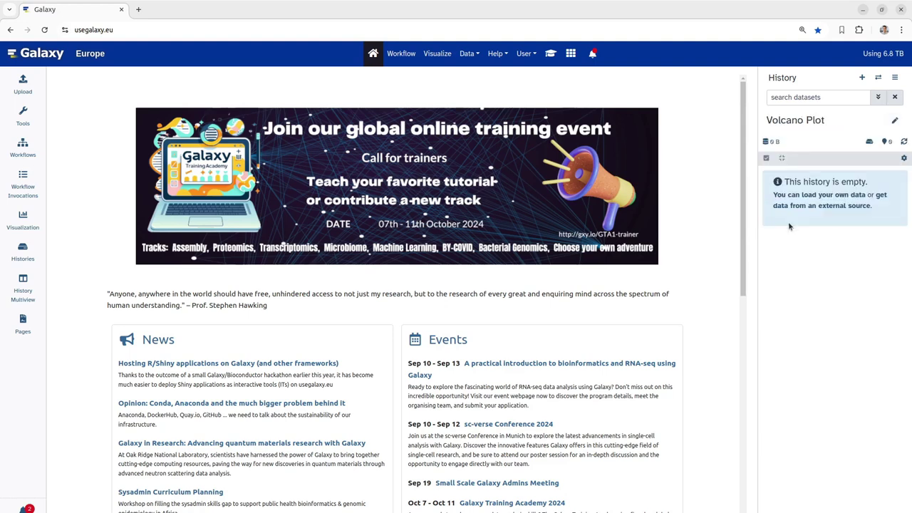
# Step: Copy the two Zenodo file links from the tutorial's Import data section and return to the history
pyautogui.click(554, 60)
pyautogui.scroll(-1, 480, 370)
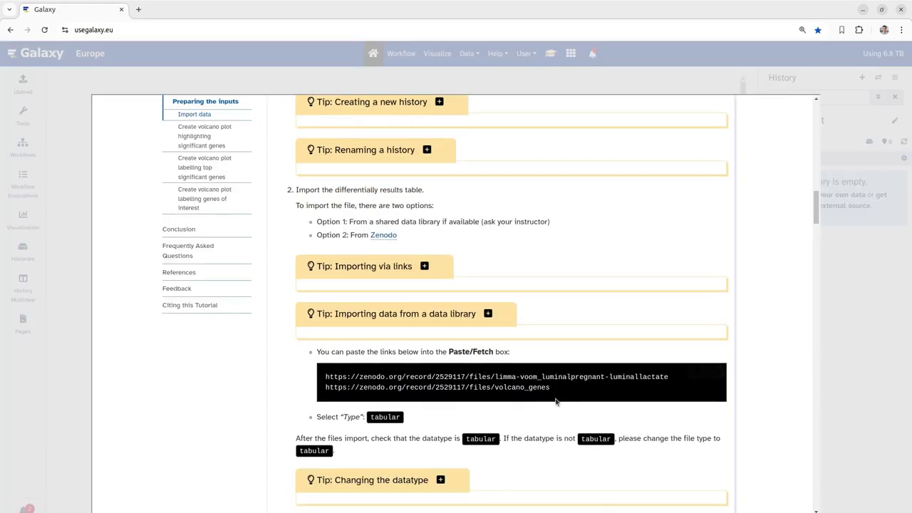
pyautogui.moveTo(645, 380)
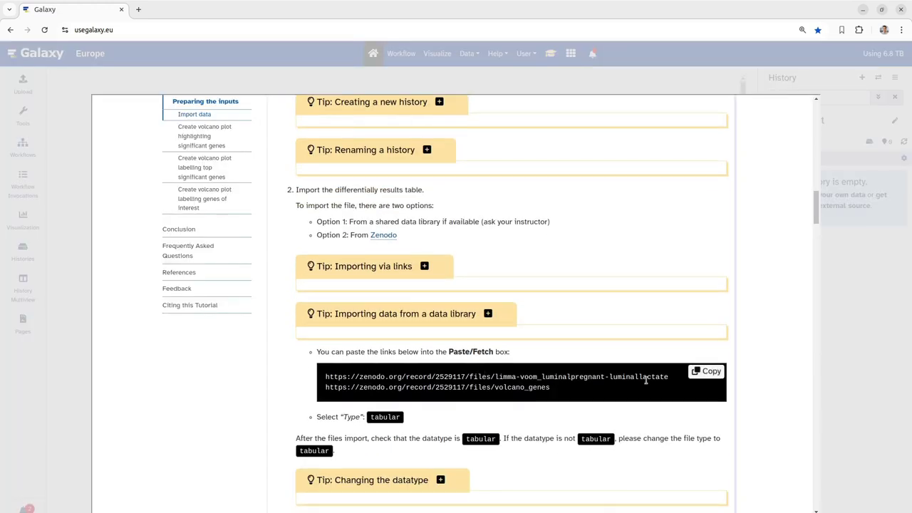
pyautogui.click(699, 375)
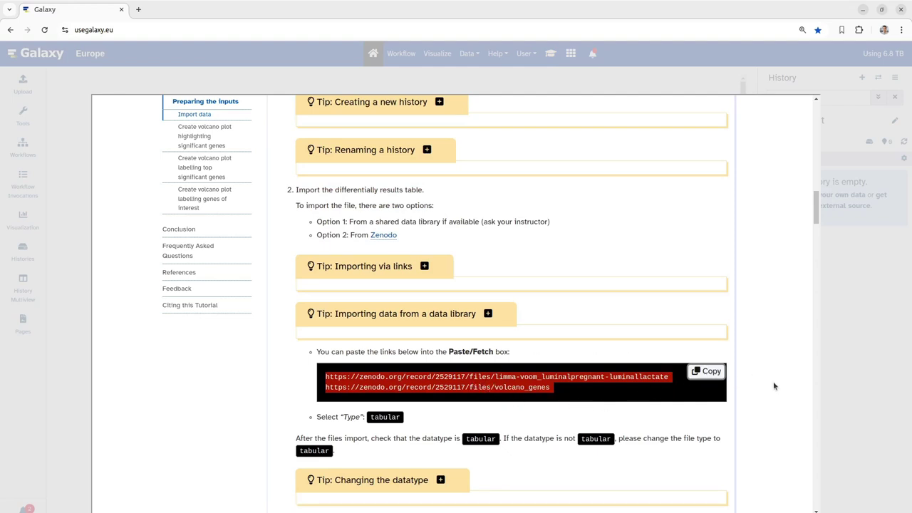
pyautogui.click(842, 372)
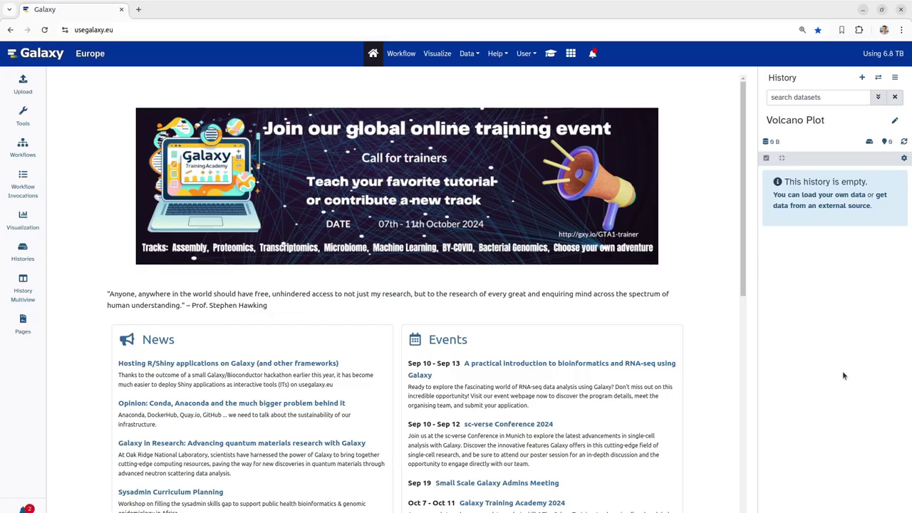
# Step: Start a paste/fetch upload and paste in the Zenodo links for limma-voom_luminalpregnant-luminallactate and volcano_genes
pyautogui.click(25, 91)
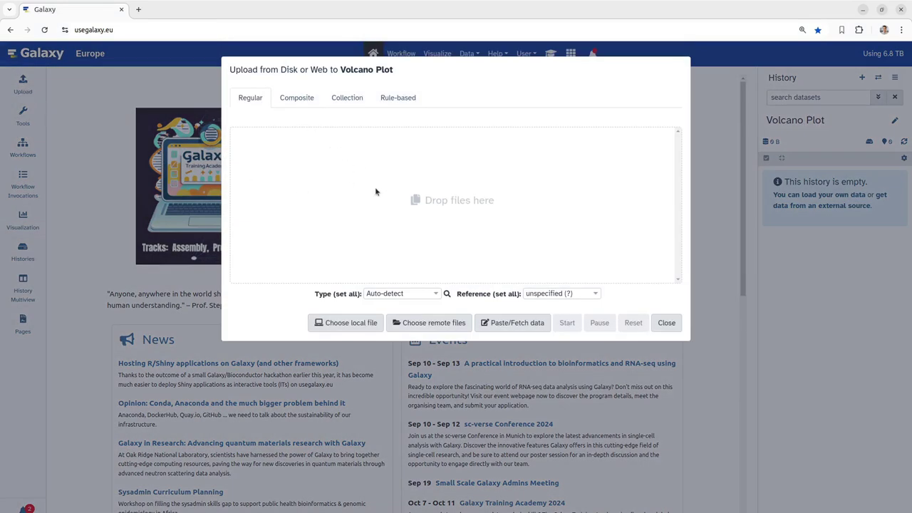
pyautogui.click(502, 326)
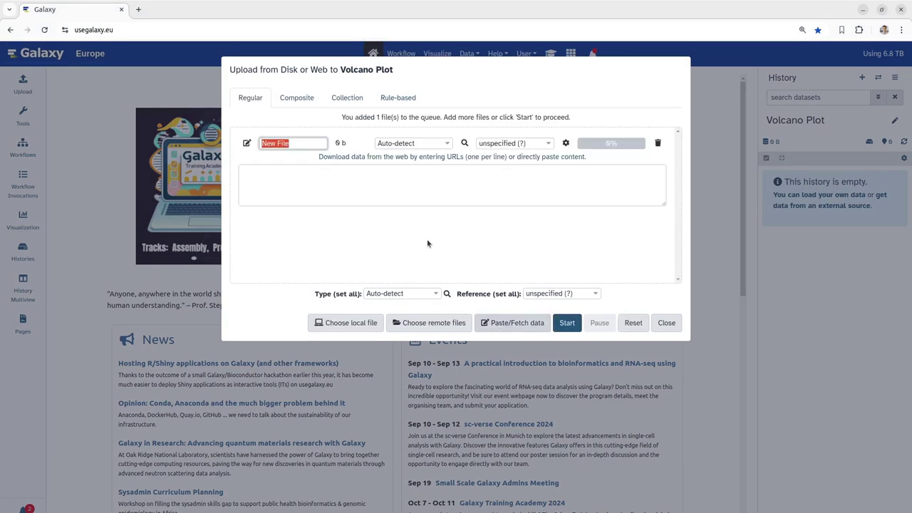
pyautogui.rightClick(312, 181)
pyautogui.click(355, 257)
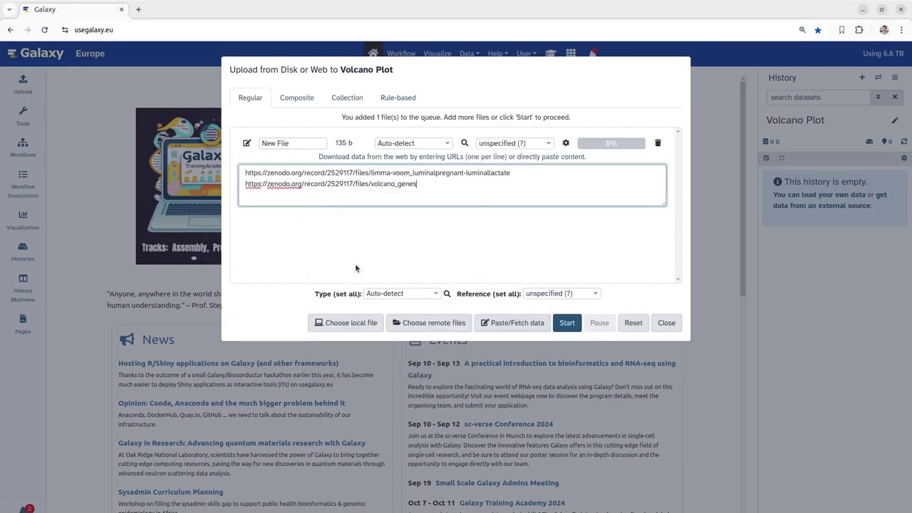
# Step: Set the upload's file type to tabular, start the upload and close the upload dialog
pyautogui.click(430, 145)
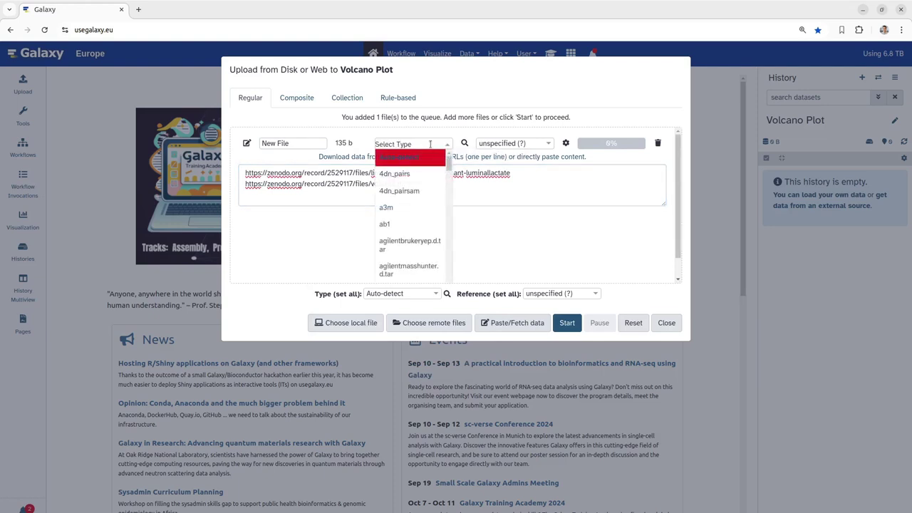
pyautogui.write('tabular')
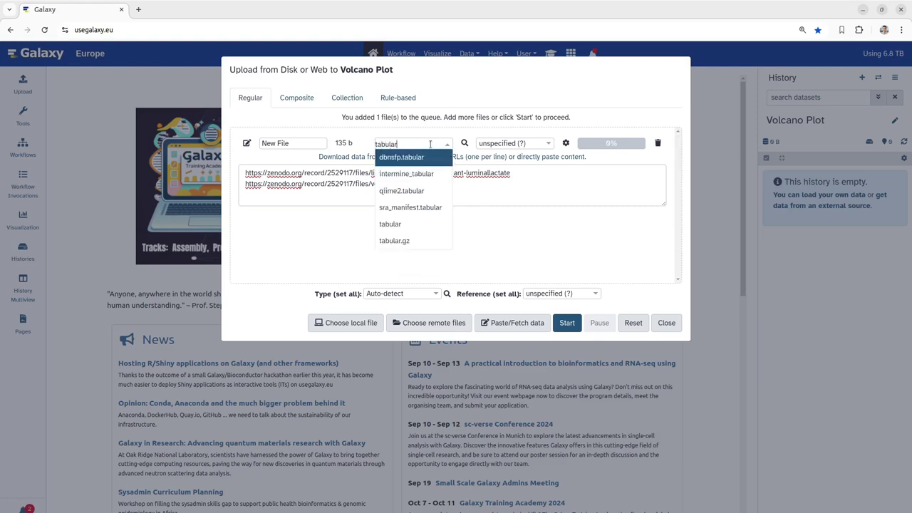
pyautogui.click(432, 224)
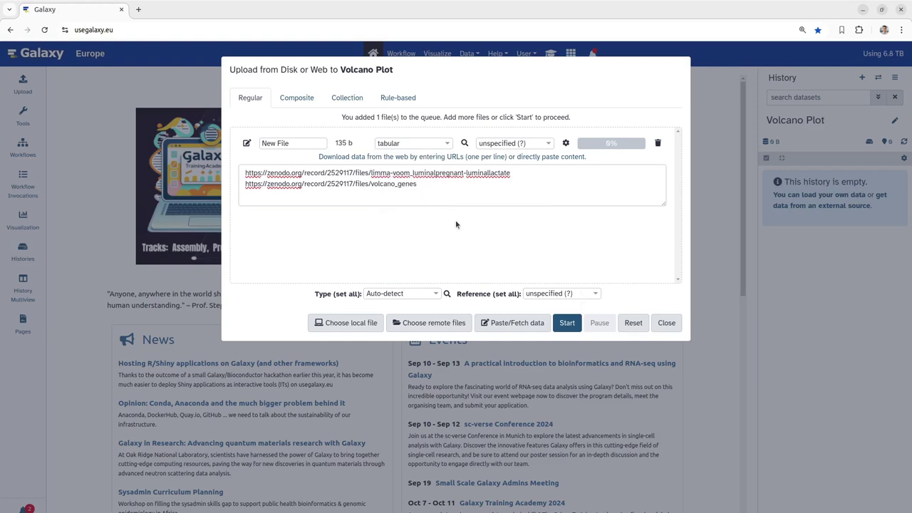
pyautogui.click(567, 324)
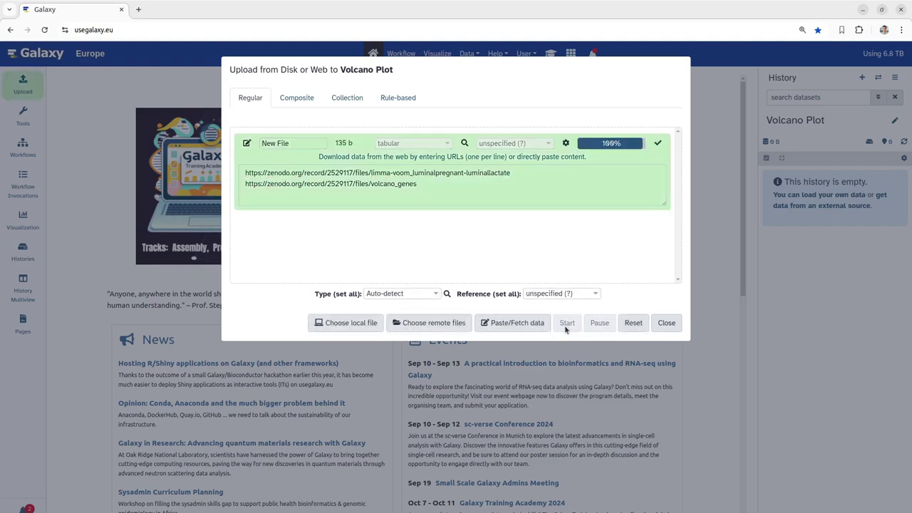
pyautogui.click(667, 324)
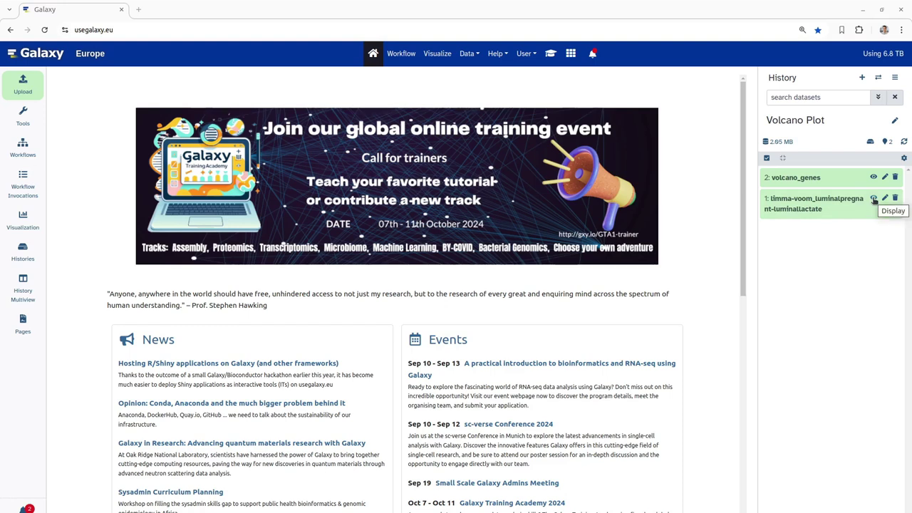
# Step: Display the contents of the limma-voom dataset and check the tutorial's instructions for creating a volcano plot
pyautogui.click(874, 200)
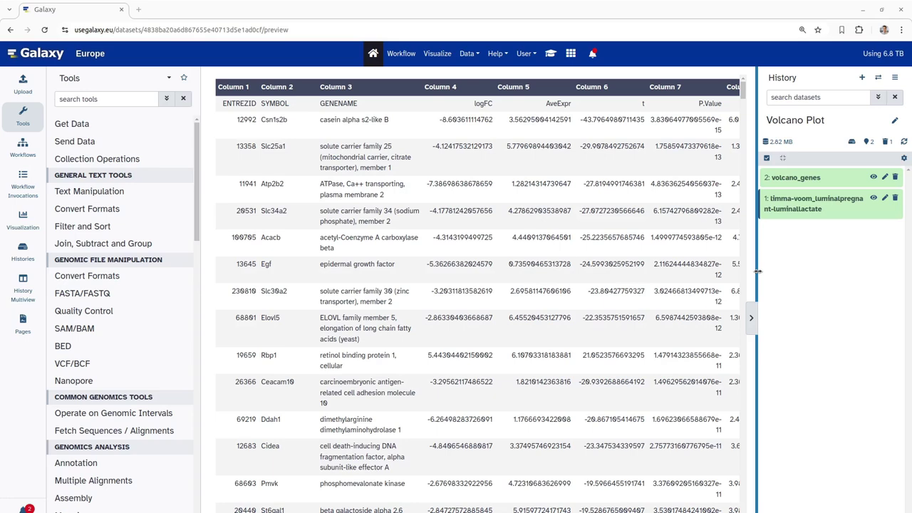
pyautogui.click(552, 57)
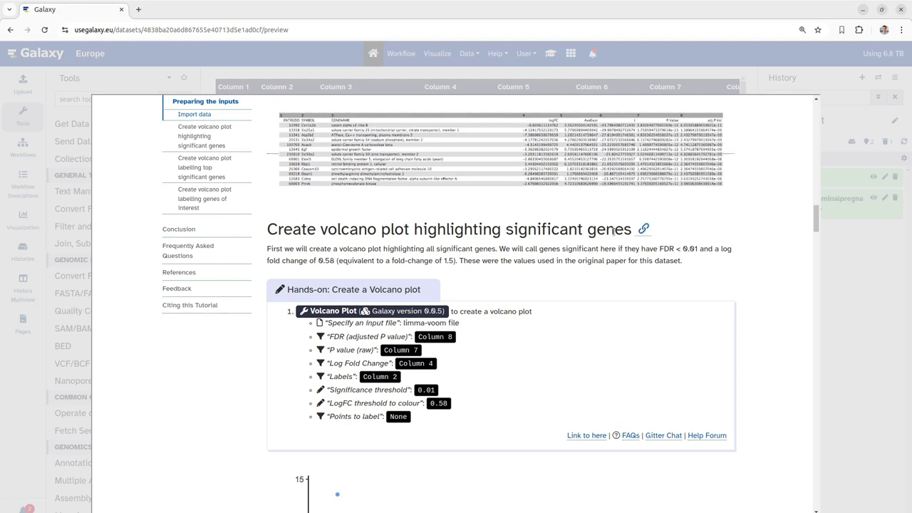
pyautogui.click(868, 312)
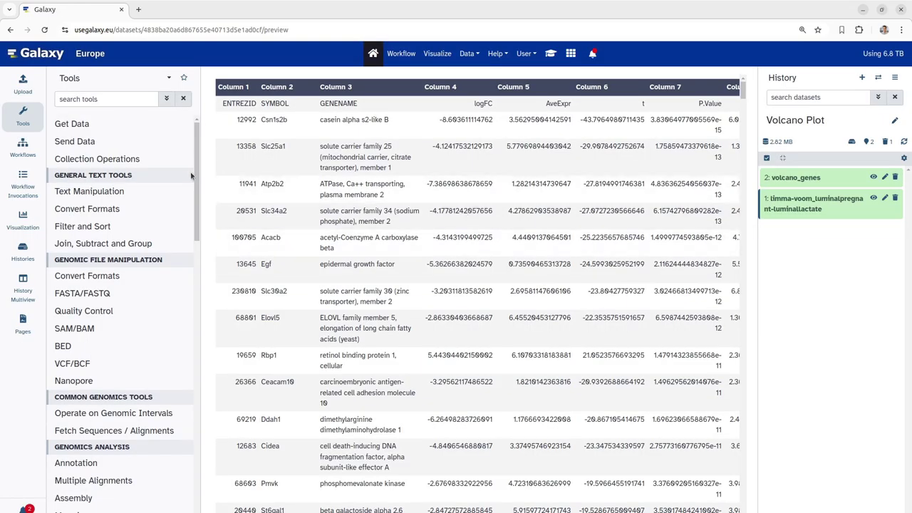
# Step: Search the tools for "volcano", open Volcano Plot and choose limma-voom_luminalpregnant-luminallactate as the input file
pyautogui.click(88, 101)
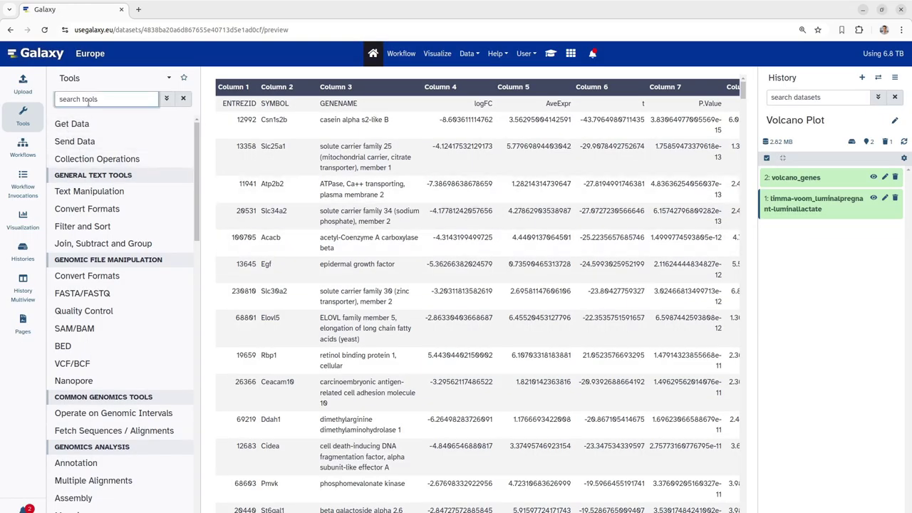
pyautogui.write('volcano')
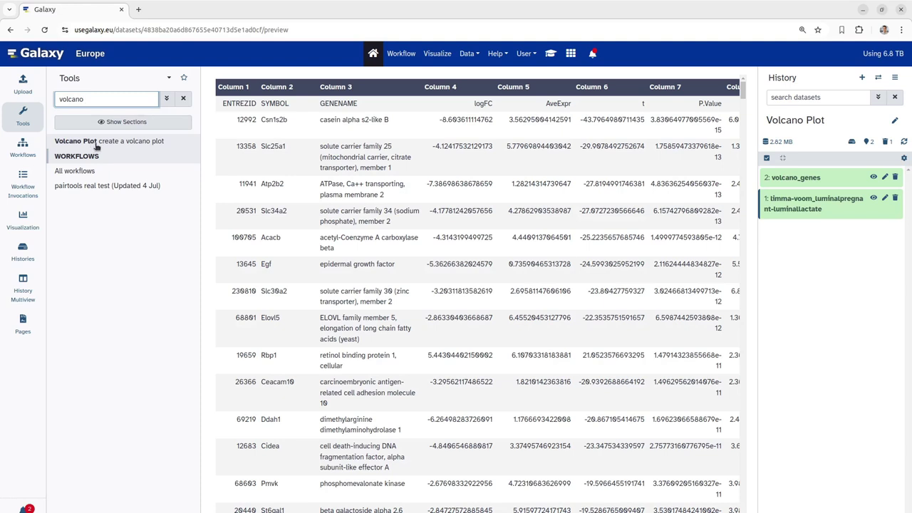
pyautogui.click(97, 144)
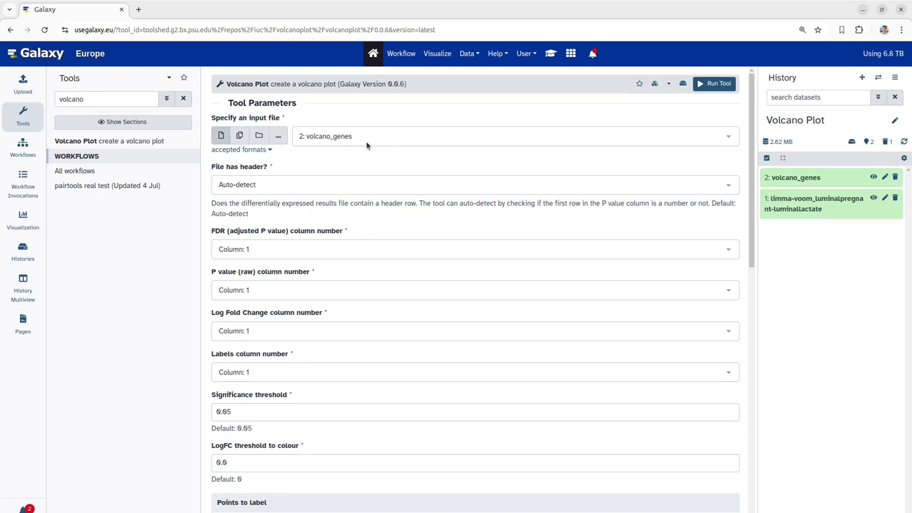
pyautogui.click(367, 141)
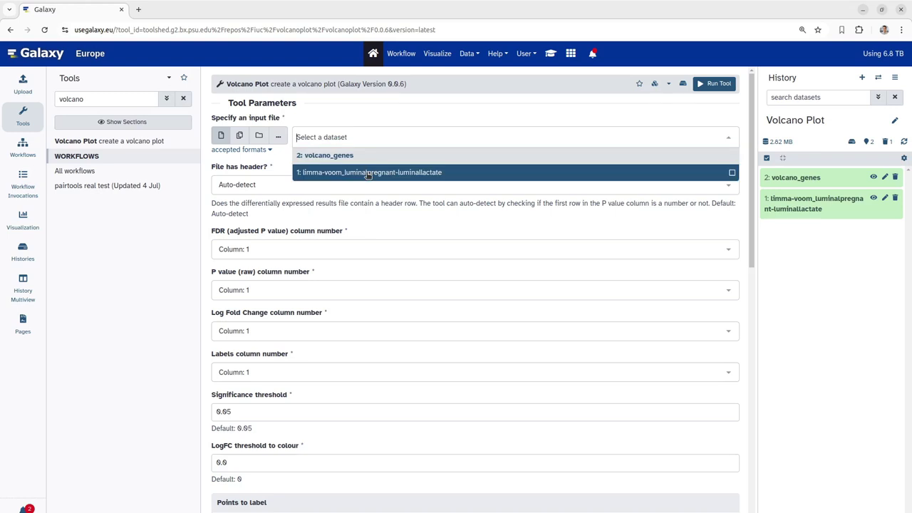
pyautogui.click(368, 173)
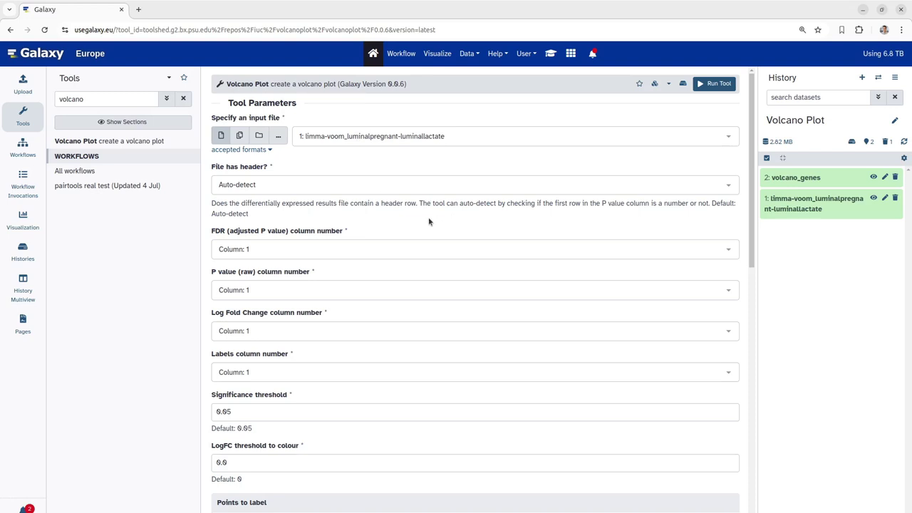
# Step: Consult the tutorial's tool parameters and set the FDR (adjusted P value) column to Column 8
pyautogui.click(551, 57)
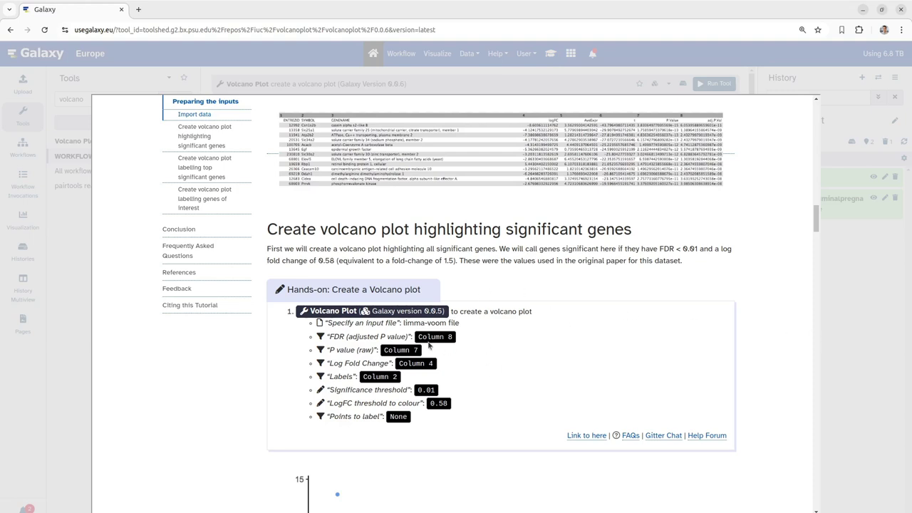
pyautogui.click(854, 346)
pyautogui.click(428, 249)
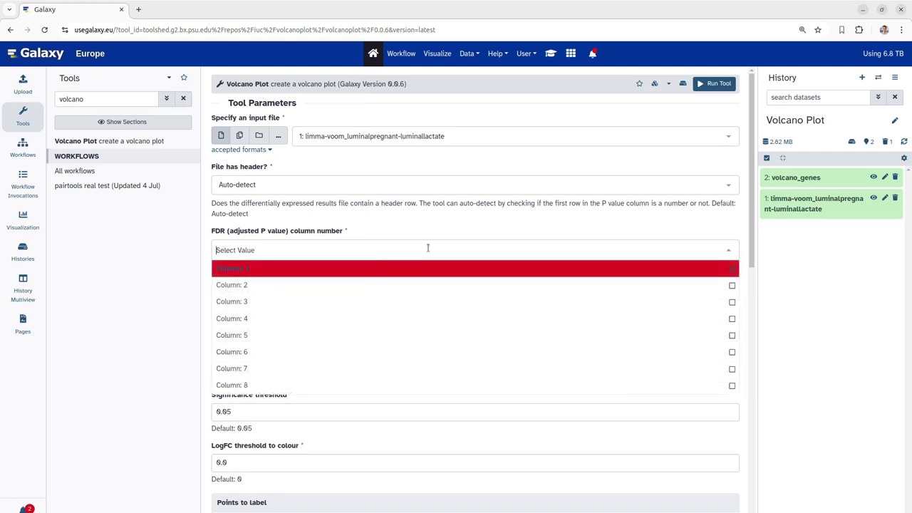
pyautogui.click(278, 384)
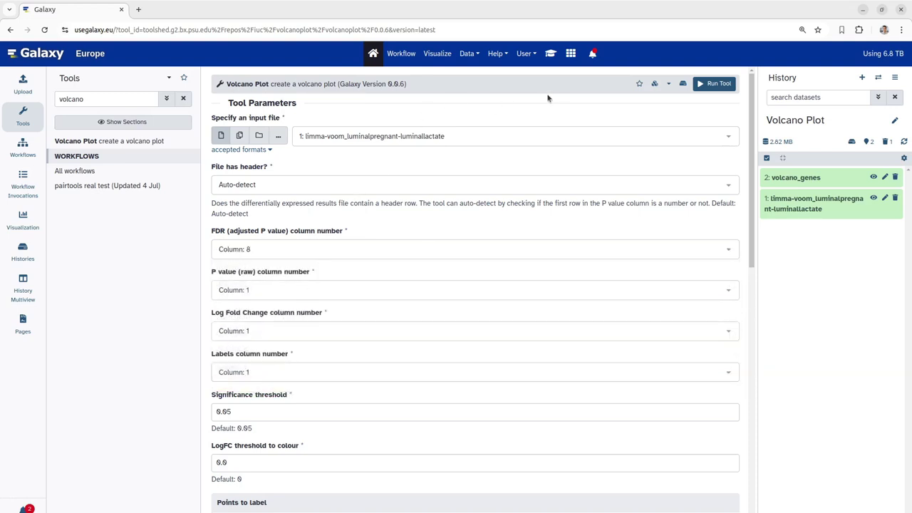
# Step: Following the tutorial, set the raw P value to Column 7, Log Fold Change to Column 4 and Labels to Column 2
pyautogui.click(550, 53)
pyautogui.click(849, 371)
pyautogui.click(312, 290)
pyautogui.click(271, 408)
pyautogui.click(270, 329)
pyautogui.click(259, 403)
pyautogui.click(321, 373)
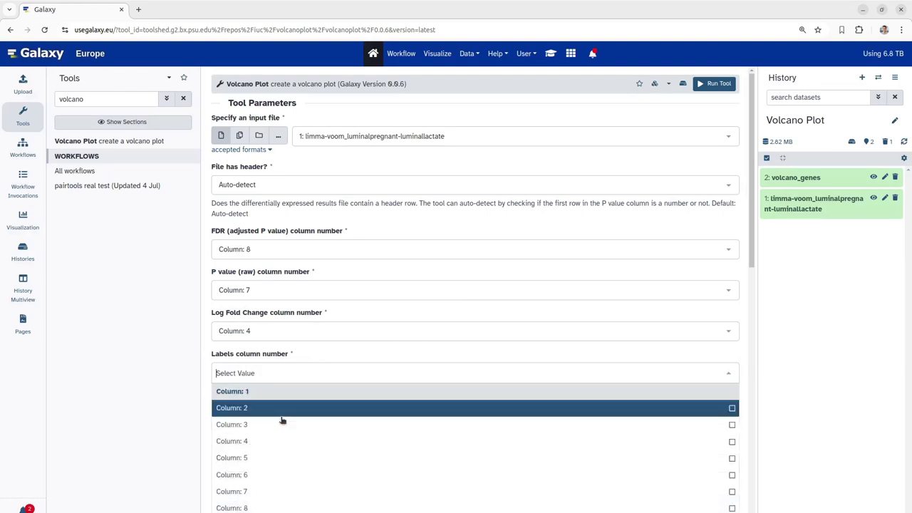
pyautogui.click(277, 409)
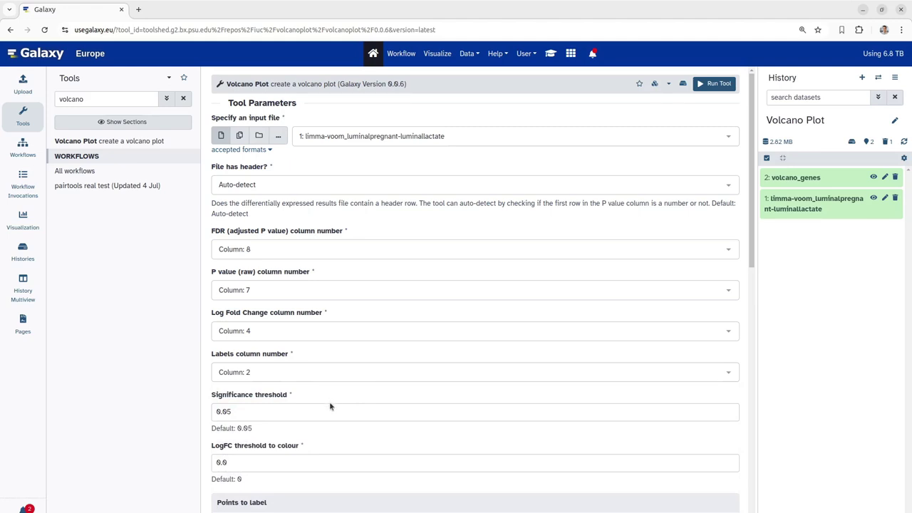
# Step: Set the significance threshold of the volcano plot to 0.01
pyautogui.click(289, 411)
pyautogui.press('BackSpace')
pyautogui.write('1')
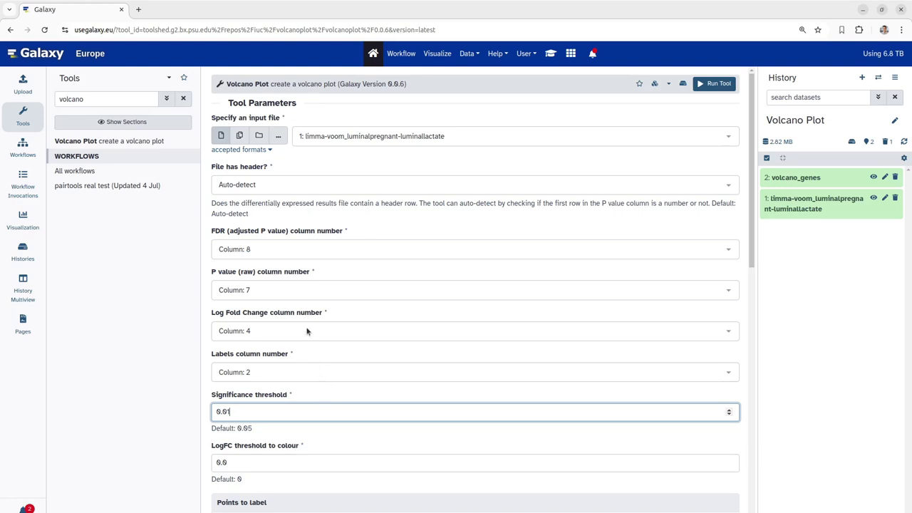
# Step: Consult the tutorial's tool parameters and set the LogFC threshold to colour to 0.58
pyautogui.click(552, 55)
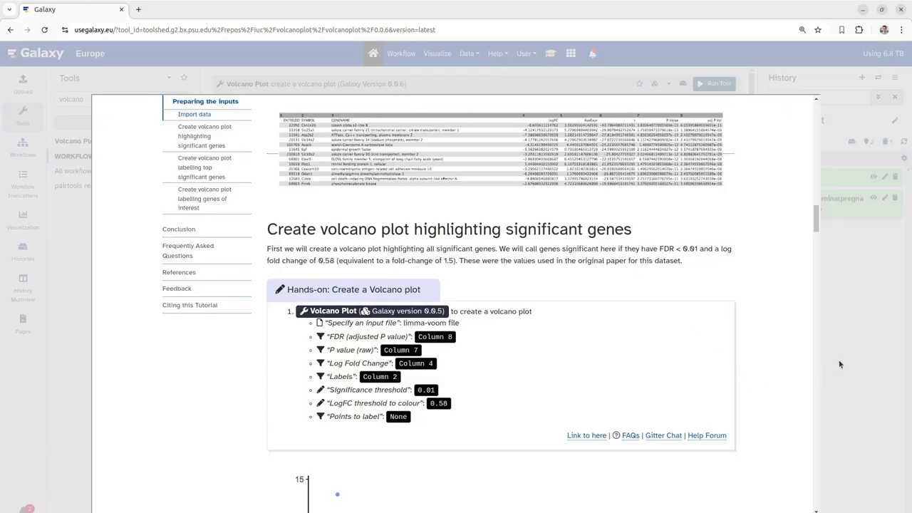
pyautogui.click(839, 364)
pyautogui.click(319, 467)
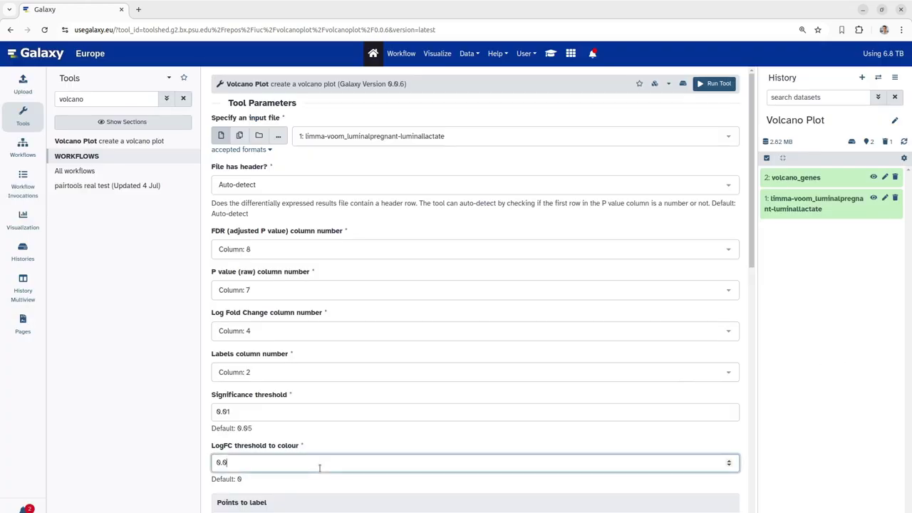
pyautogui.press('BackSpace')
pyautogui.write('58')
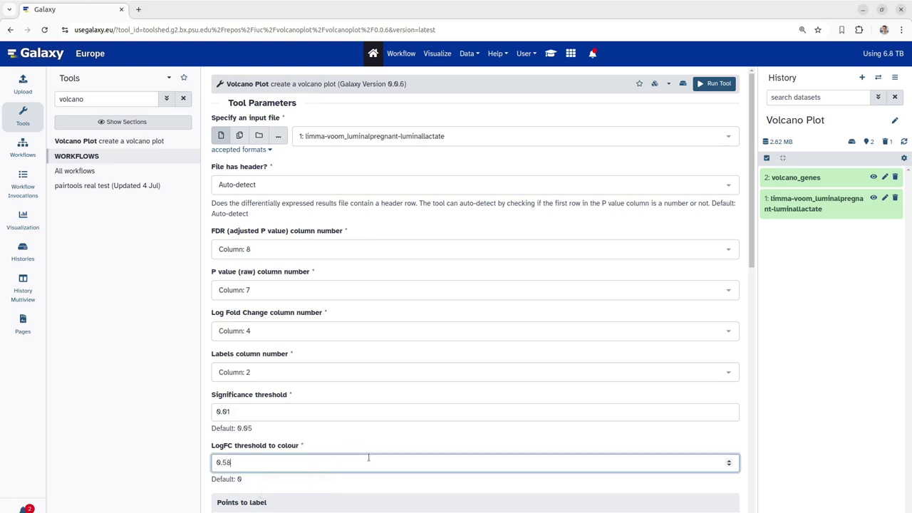
# Step: Run Volcano Plot with Points to label left at None and display the output PDF
pyautogui.scroll(-3, 367, 459)
pyautogui.scroll(-2, 369, 461)
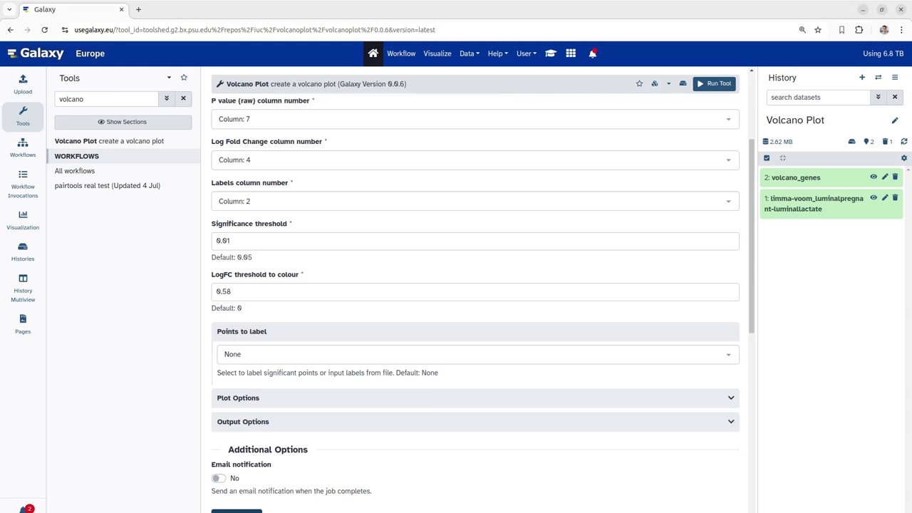
pyautogui.click(237, 511)
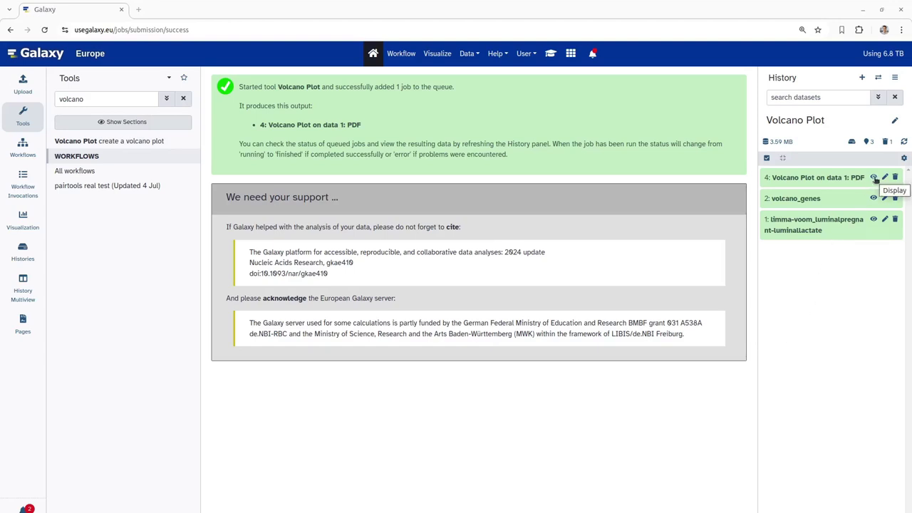
pyautogui.click(875, 177)
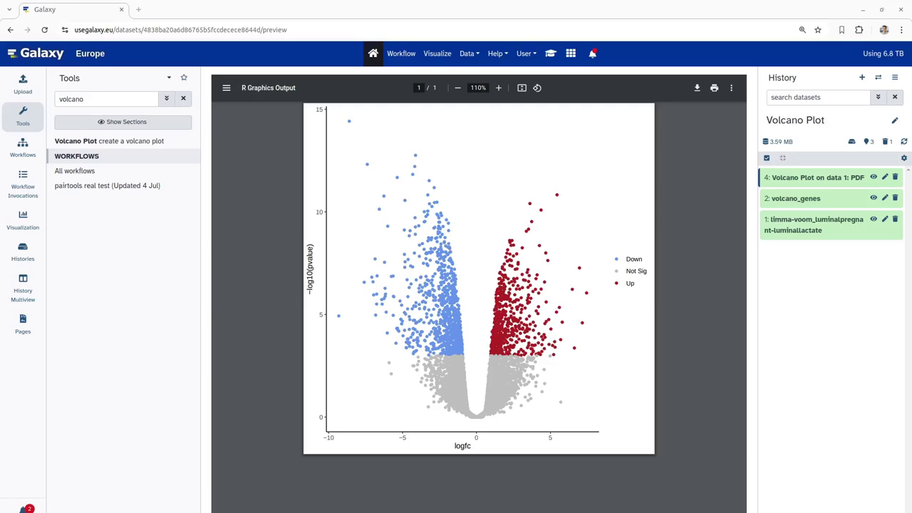
# Step: Consult the tutorial section on labelling top significant genes and reopen the finished Volcano Plot job's parameters for a rerun
pyautogui.click(551, 55)
pyautogui.scroll(-4, 480, 376)
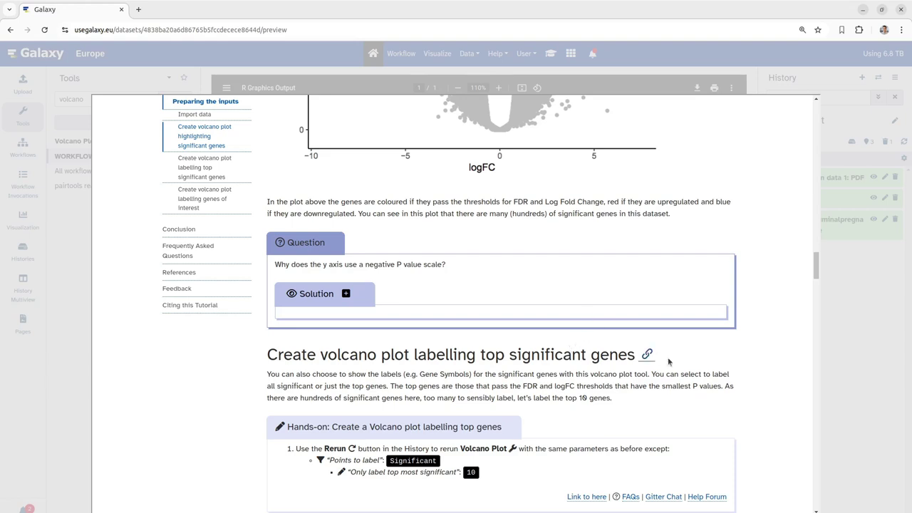
pyautogui.click(846, 368)
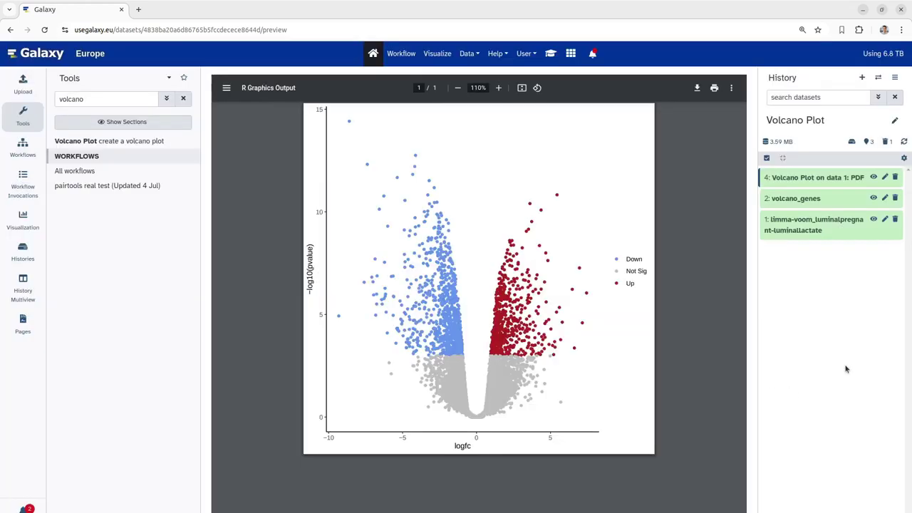
pyautogui.click(802, 182)
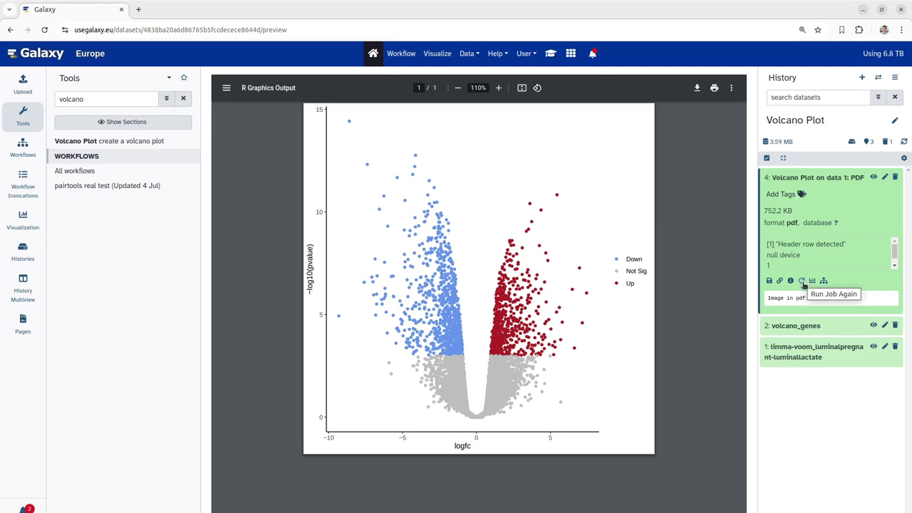
pyautogui.click(802, 282)
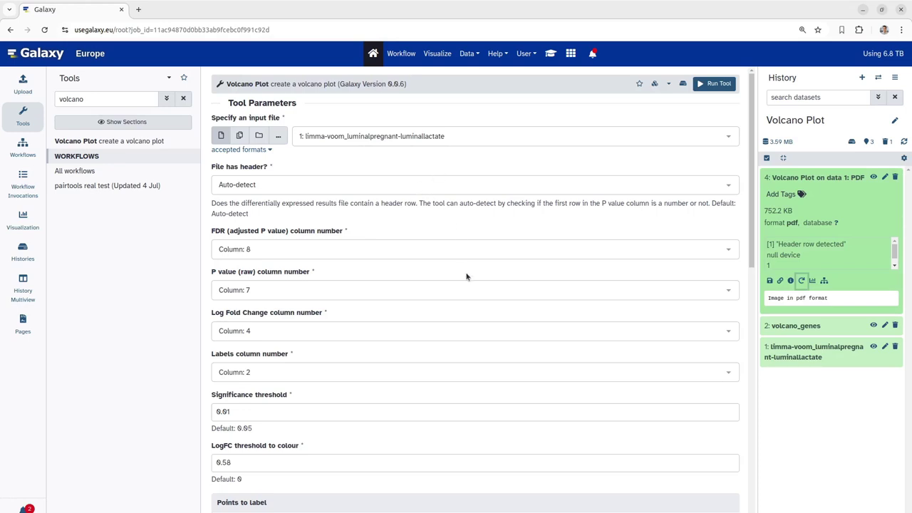
# Step: Set Points to label to Significant and limit labelling to the top 10 most significant points
pyautogui.scroll(-4, 467, 276)
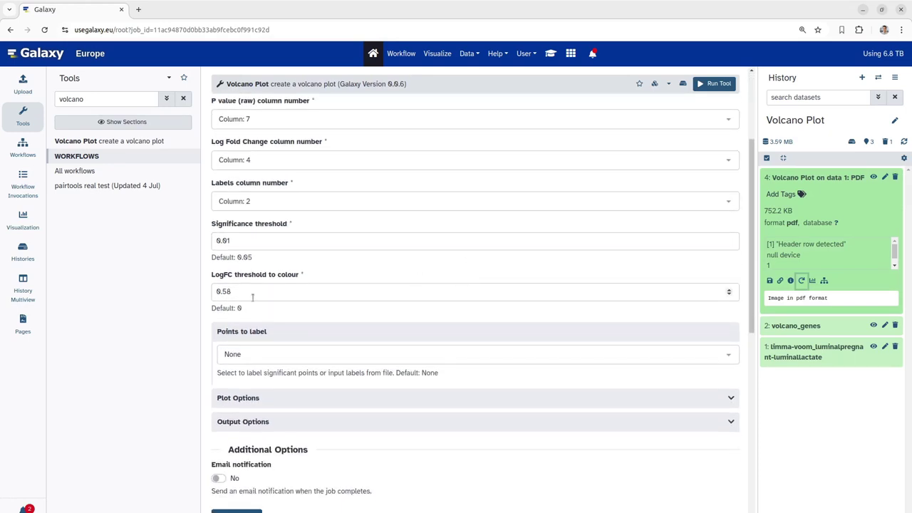
pyautogui.click(251, 357)
pyautogui.click(268, 389)
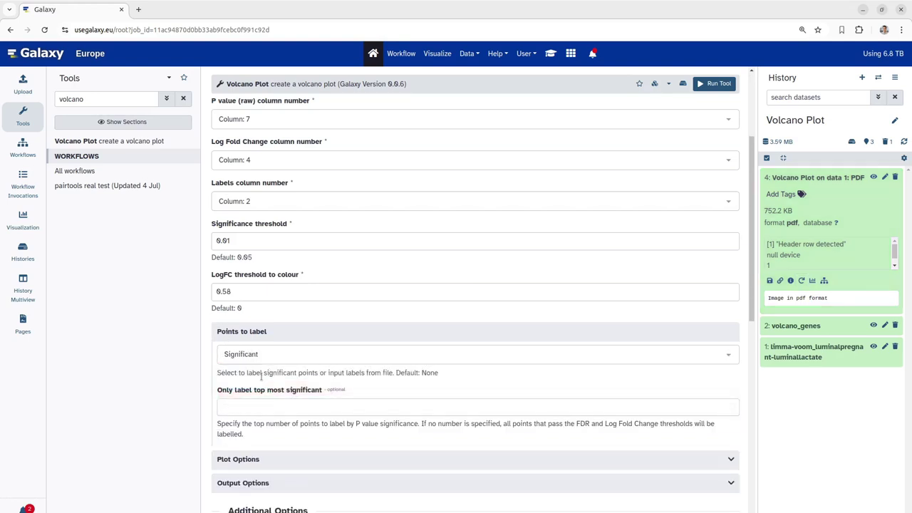
pyautogui.click(237, 407)
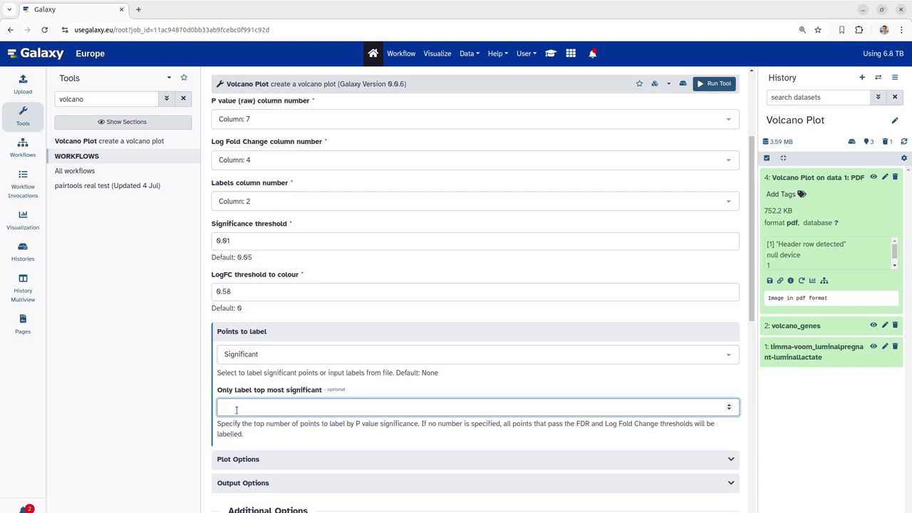
pyautogui.write('10')
# Step: Run Volcano Plot with the top-gene labelling and display the new output PDF, dataset 5
pyautogui.scroll(-2, 269, 412)
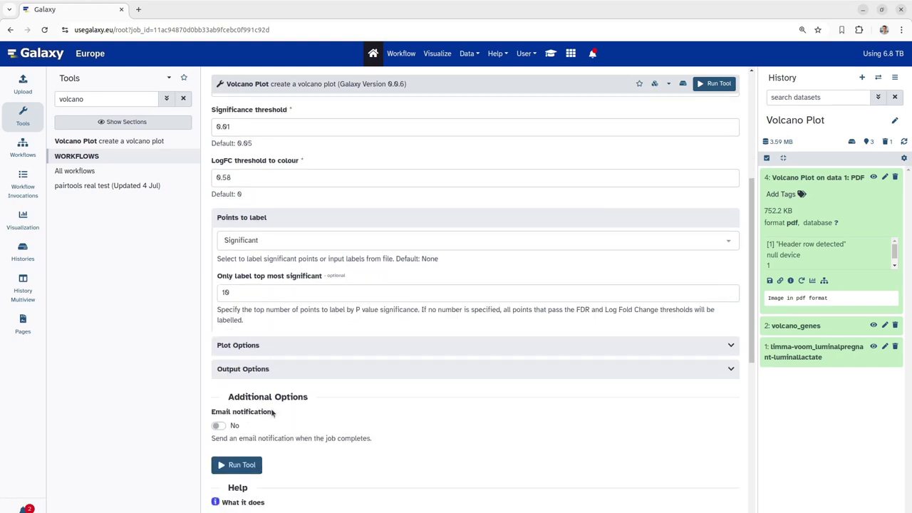
pyautogui.click(253, 469)
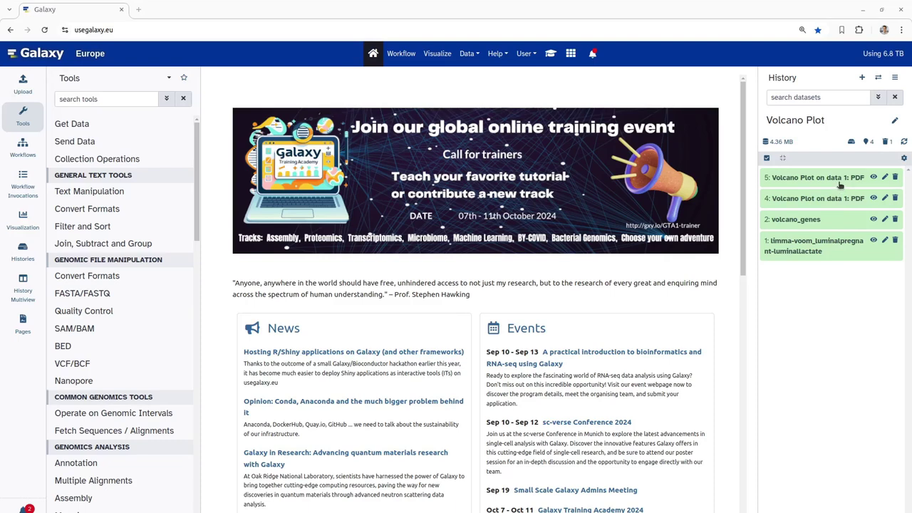
pyautogui.click(841, 183)
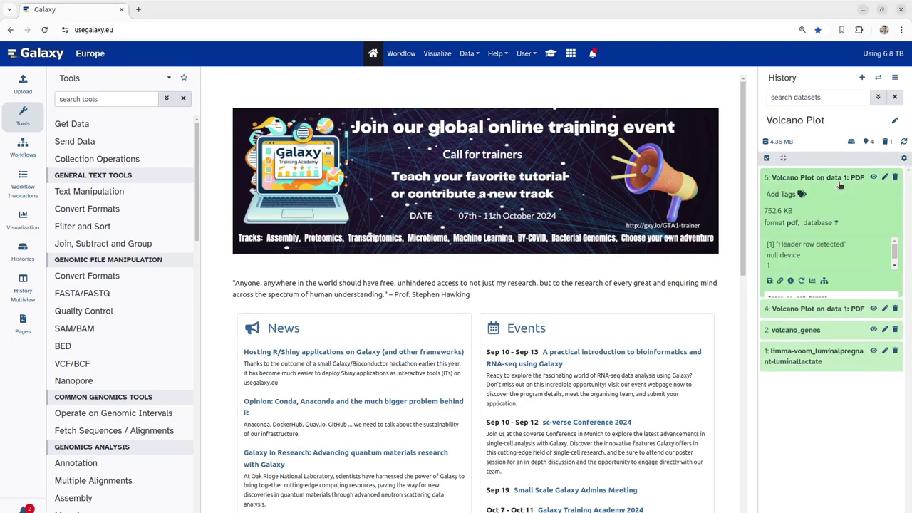
pyautogui.click(875, 177)
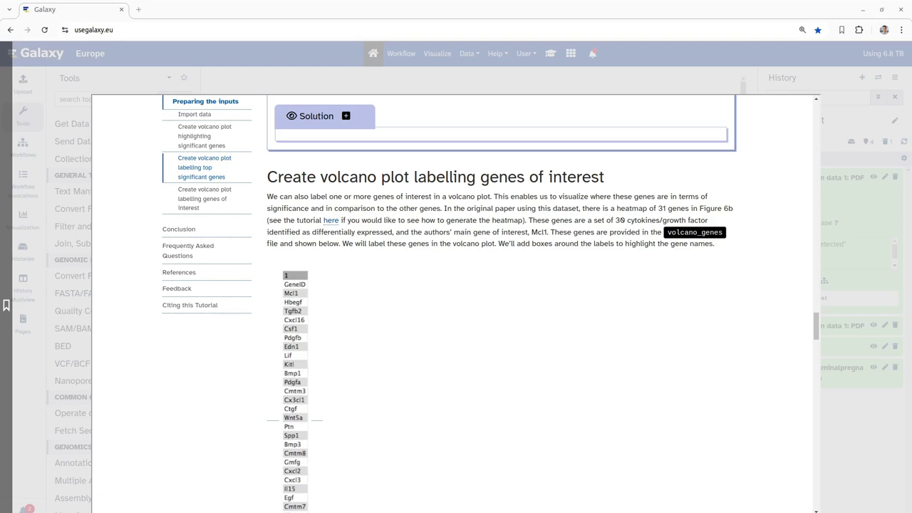
# Step: Close the tutorial and reopen the parameters of the dataset 5 Volcano Plot job for a rerun
pyautogui.press('Escape')
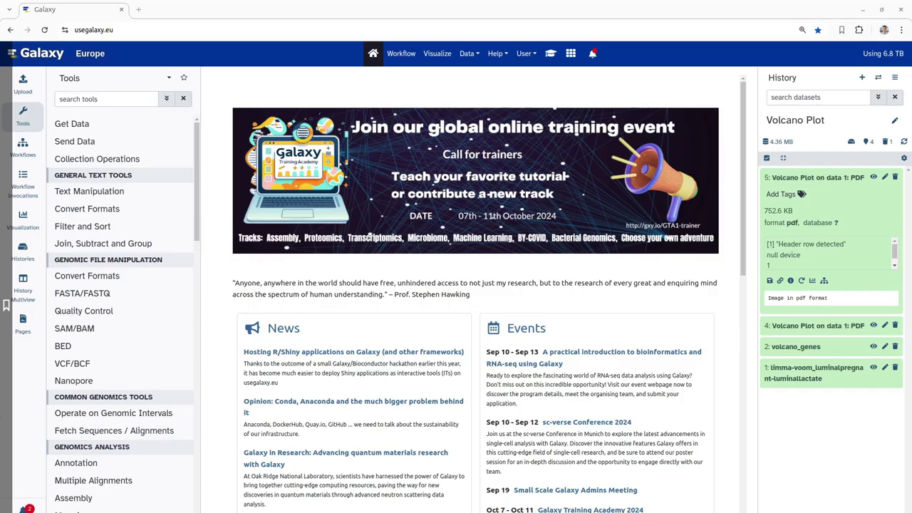
pyautogui.click(801, 282)
pyautogui.scroll(-2, 318, 289)
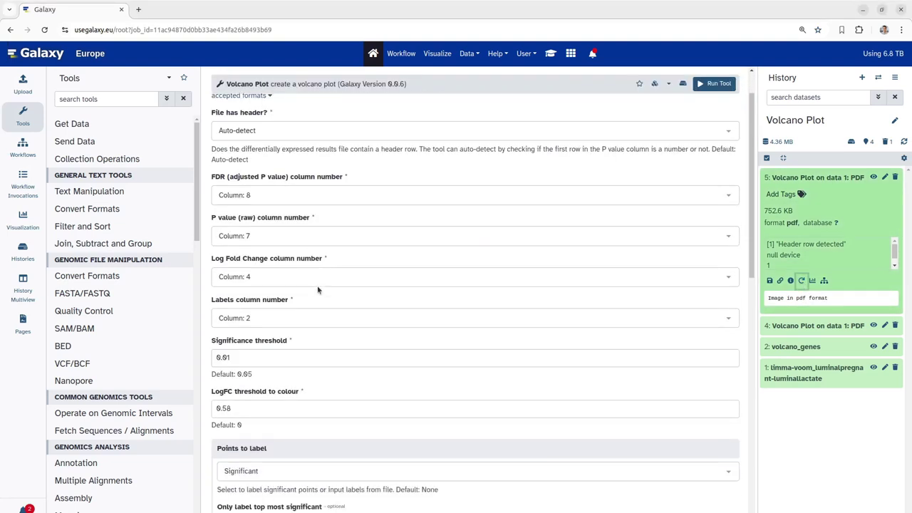
pyautogui.scroll(-3, 318, 289)
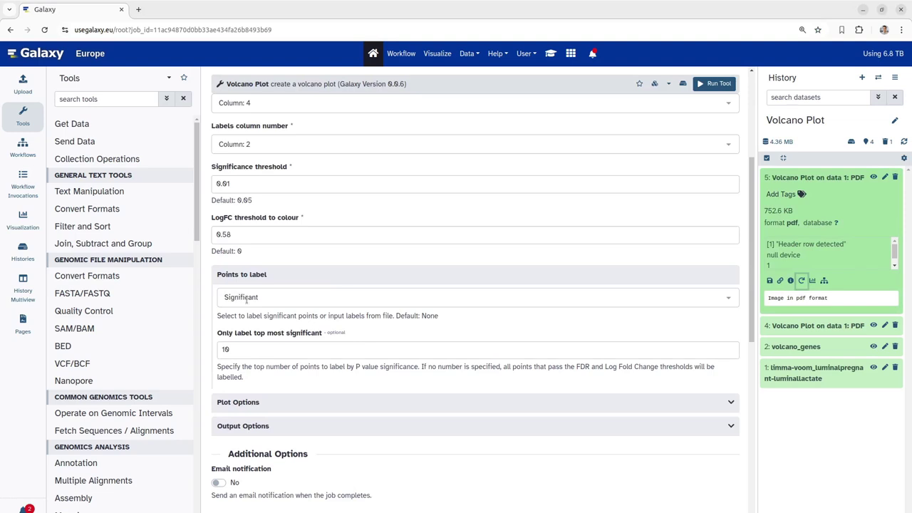
# Step: Set Points to label to Input from file, using volcano_genes as the file of labels
pyautogui.click(247, 299)
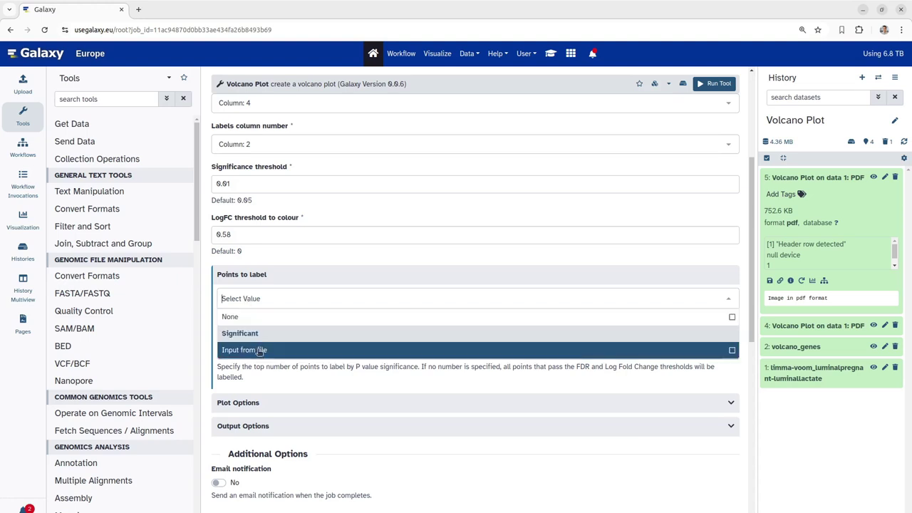
pyautogui.click(261, 350)
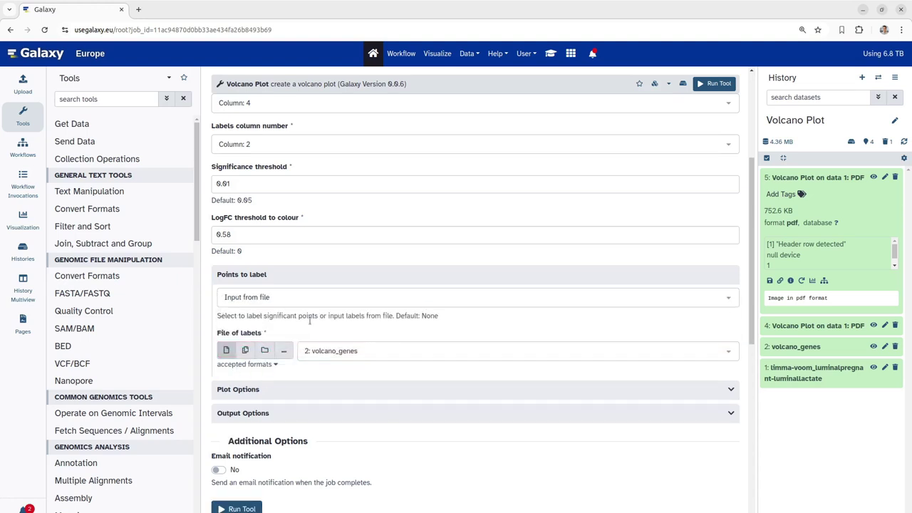
pyautogui.click(361, 355)
pyautogui.click(376, 376)
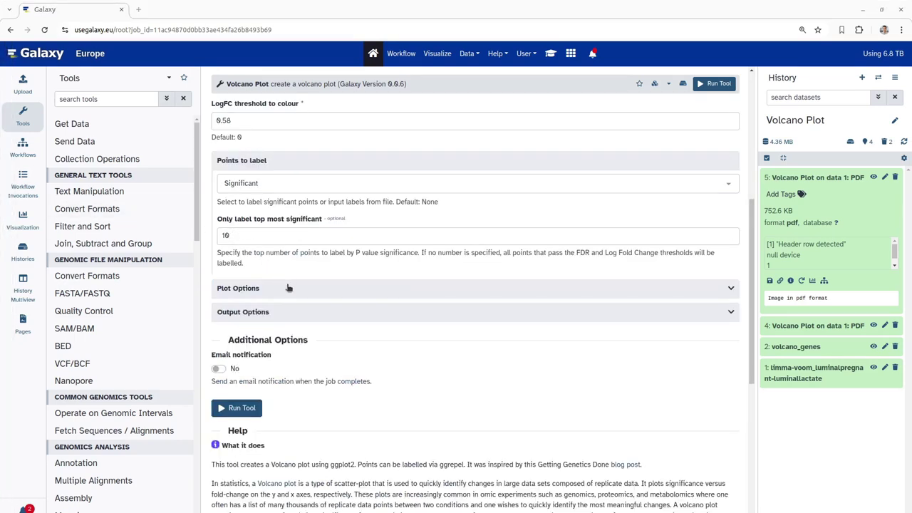
# Step: Run Volcano Plot with Label Boxes set to Yes in the plot options and display the newest output PDF
pyautogui.click(288, 288)
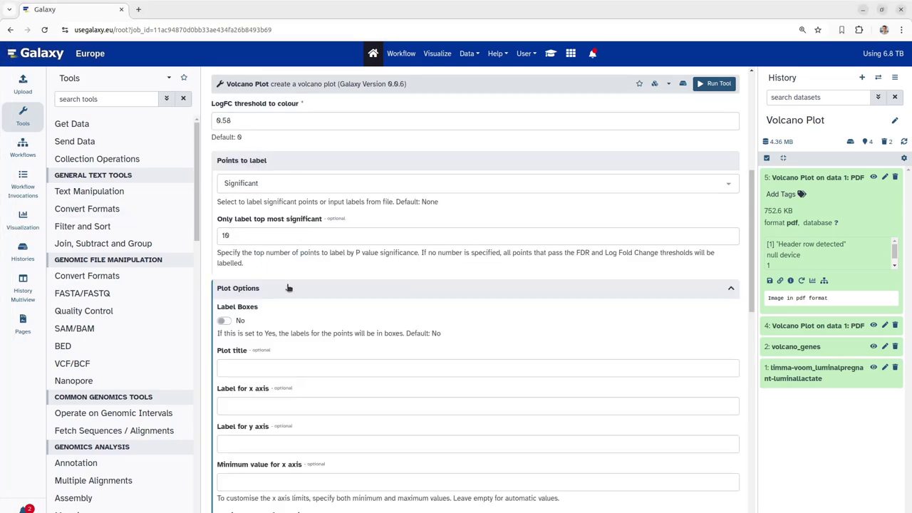
pyautogui.click(223, 321)
pyautogui.scroll(-5, 325, 353)
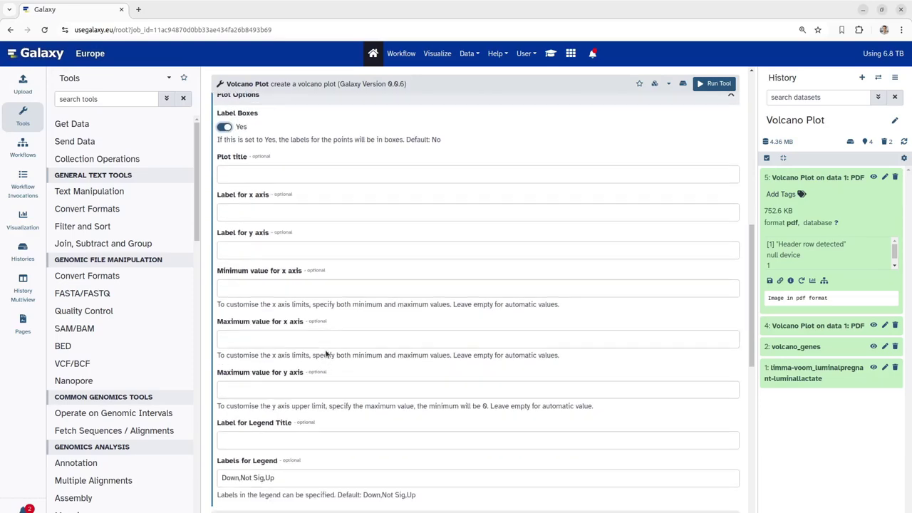
pyautogui.scroll(-2, 325, 349)
pyautogui.click(235, 410)
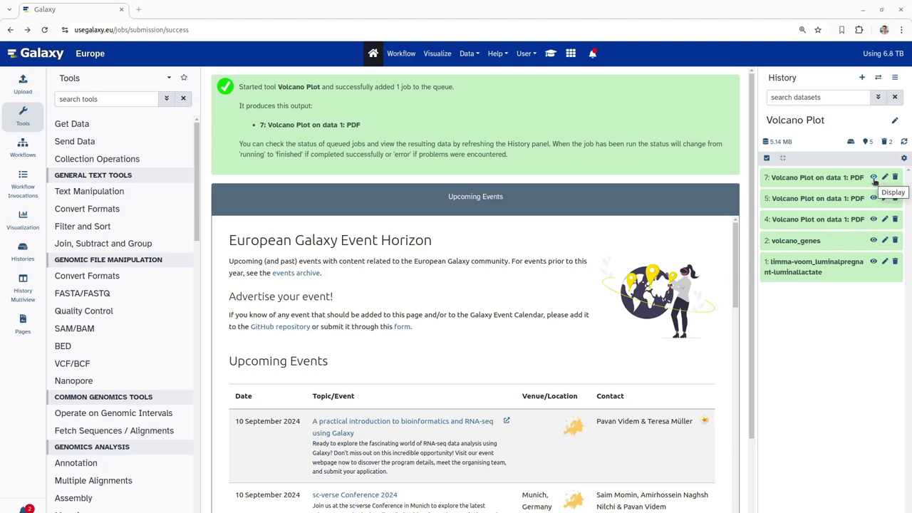
pyautogui.click(873, 178)
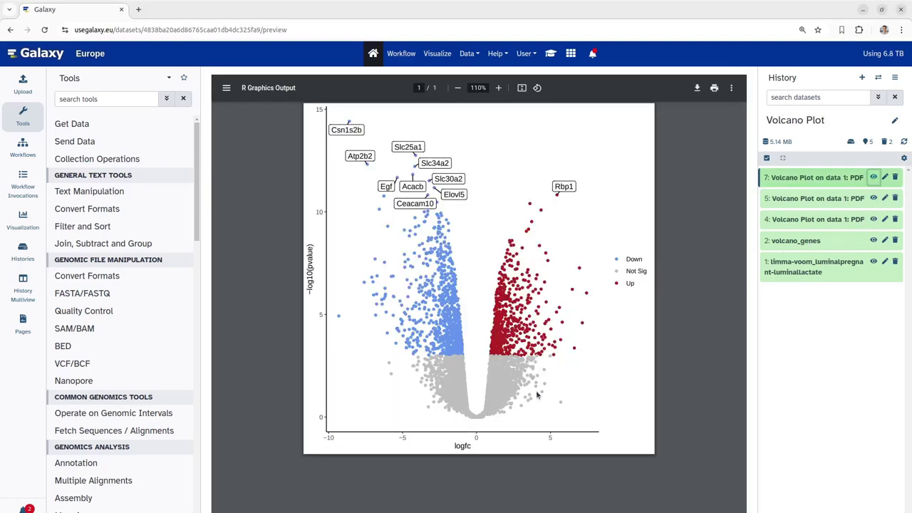